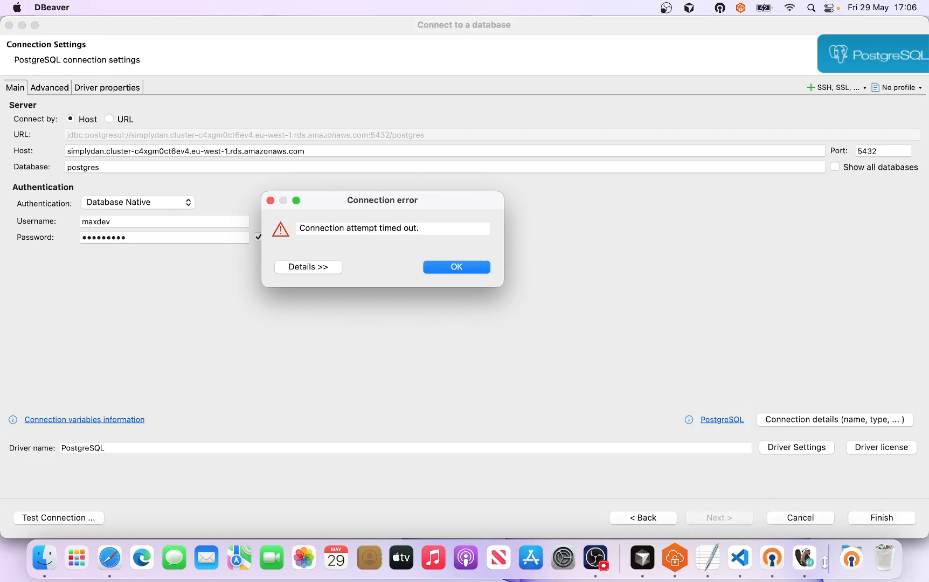
Step: Check the VPN client's connection status, then return to the database connection error dialog
{"action": "left_click", "coordinate": [774, 560]}
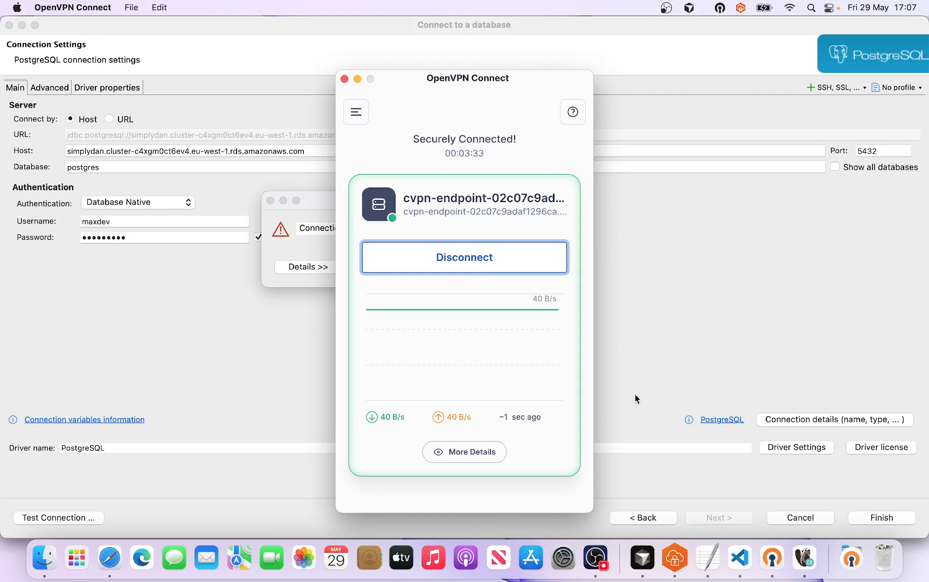
{"action": "left_click", "coordinate": [663, 354]}
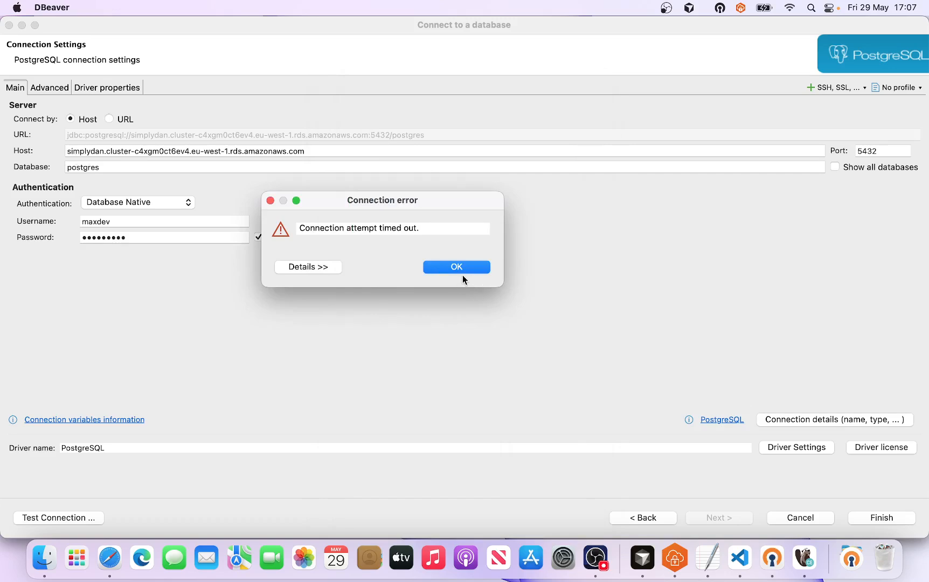
Step: Switch to the browser and review the simplydan cluster's connectivity and configuration details
{"action": "left_click", "coordinate": [111, 560]}
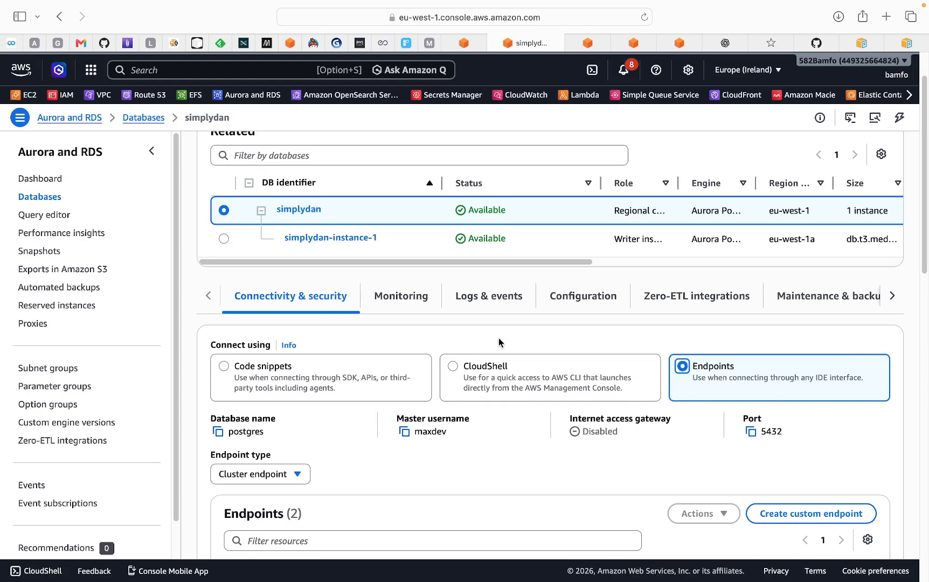
{"action": "scroll", "coordinate": [498, 338], "scroll_direction": "down", "scroll_amount": 15}
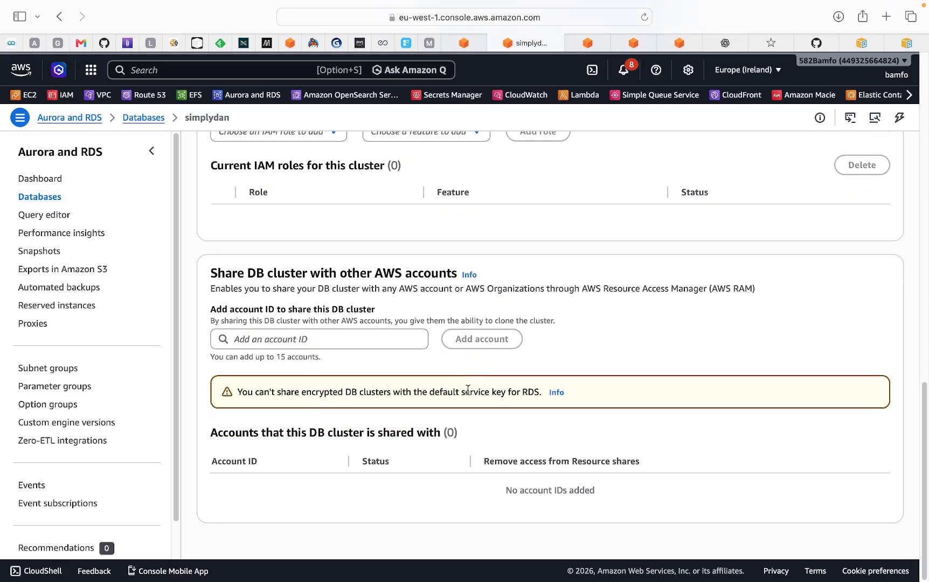
{"action": "scroll", "coordinate": [471, 312], "scroll_direction": "up", "scroll_amount": 15}
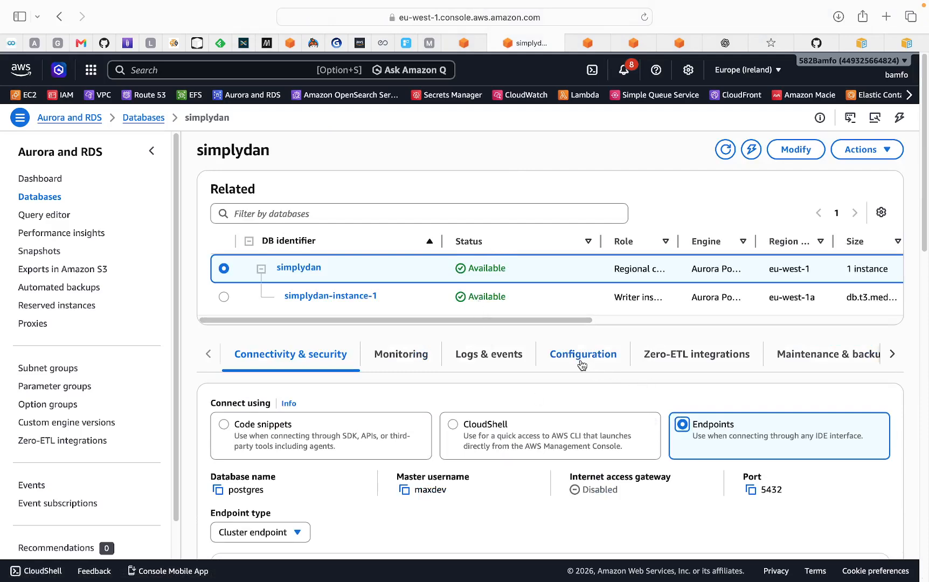
{"action": "scroll", "coordinate": [568, 404], "scroll_direction": "down", "scroll_amount": 1}
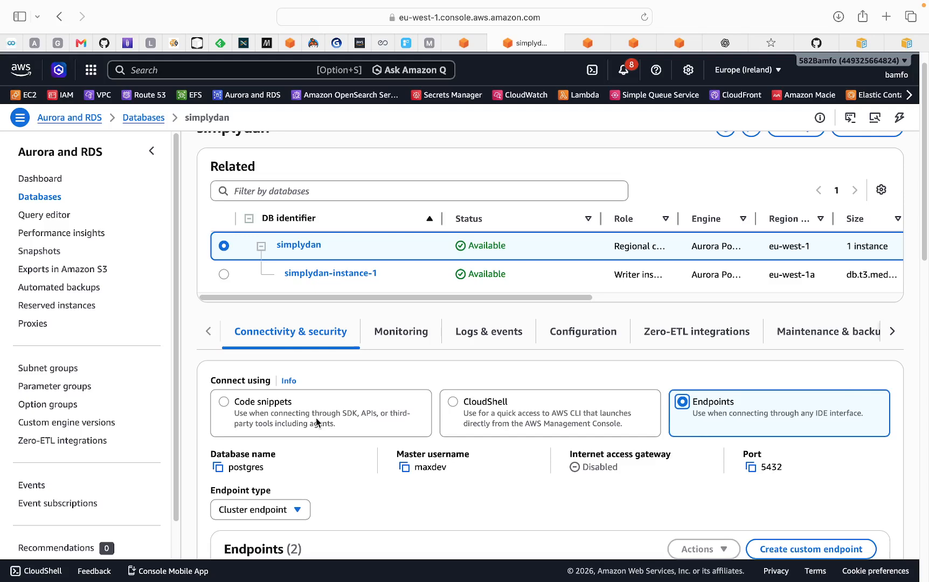
{"action": "scroll", "coordinate": [584, 420], "scroll_direction": "down", "scroll_amount": 10}
{"action": "scroll", "coordinate": [583, 419], "scroll_direction": "up", "scroll_amount": 15}
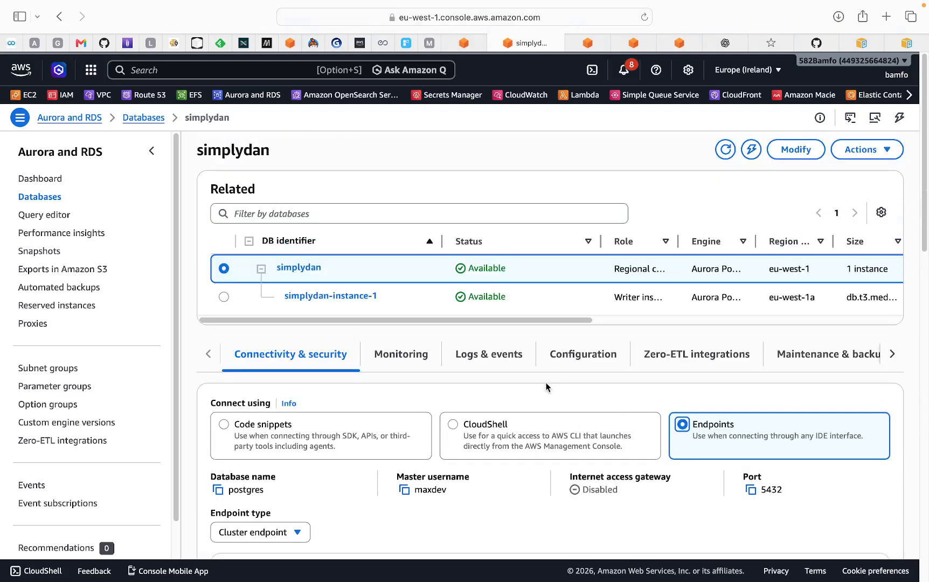
{"action": "left_click", "coordinate": [563, 358]}
{"action": "scroll", "coordinate": [577, 377], "scroll_direction": "down", "scroll_amount": 5}
{"action": "scroll", "coordinate": [577, 379], "scroll_direction": "up", "scroll_amount": 5}
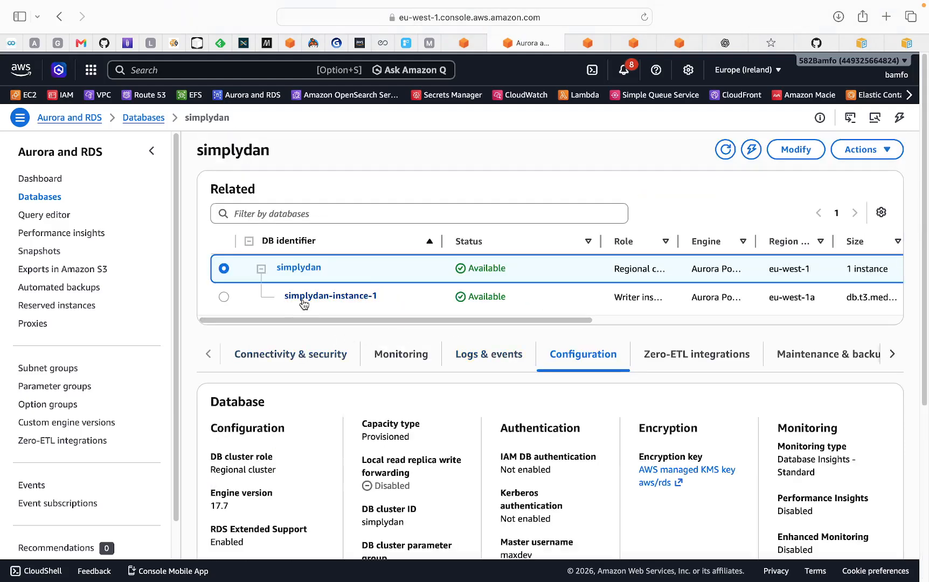
Step: Open simplydan-instance-1 and review its connectivity and security settings and security group rules
{"action": "left_click", "coordinate": [303, 301]}
{"action": "scroll", "coordinate": [426, 357], "scroll_direction": "down", "scroll_amount": 3}
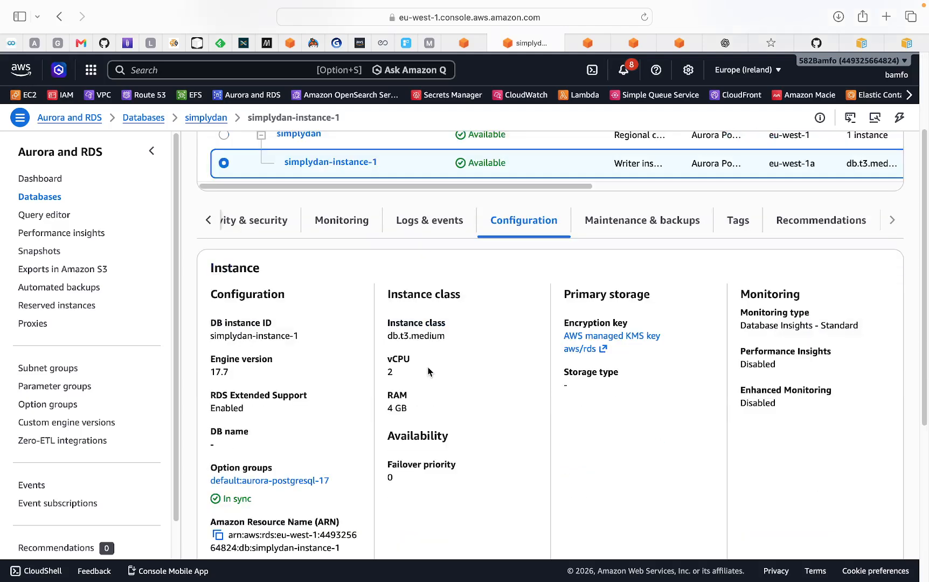
{"action": "scroll", "coordinate": [427, 366], "scroll_direction": "down", "scroll_amount": 5}
{"action": "scroll", "coordinate": [466, 377], "scroll_direction": "up", "scroll_amount": 3}
{"action": "scroll", "coordinate": [468, 377], "scroll_direction": "up", "scroll_amount": 5}
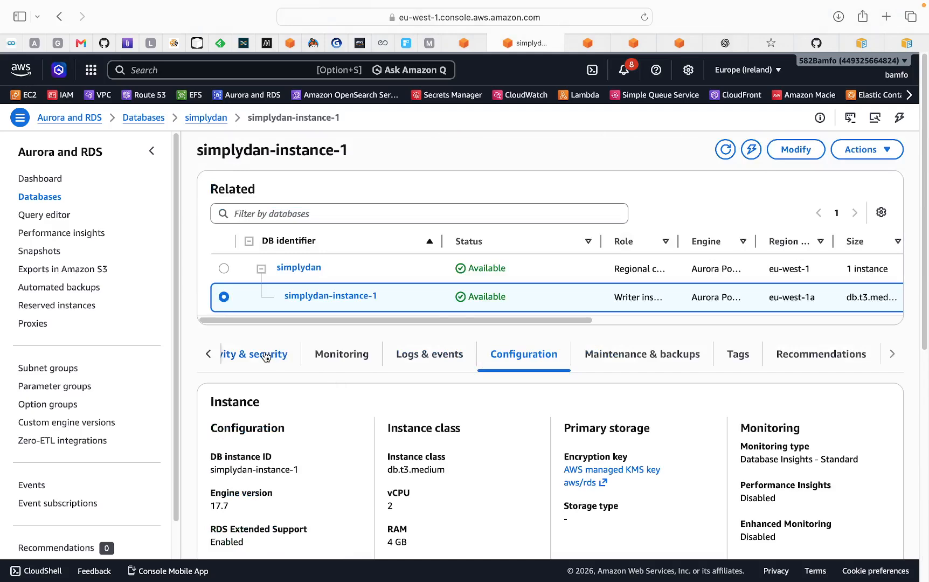
{"action": "left_click", "coordinate": [277, 355]}
{"action": "scroll", "coordinate": [511, 423], "scroll_direction": "down", "scroll_amount": 5}
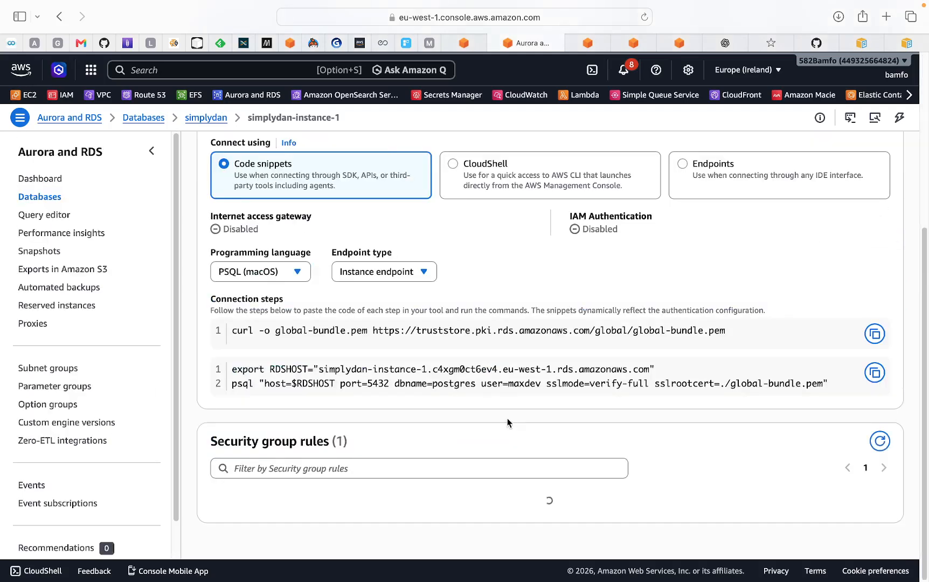
{"action": "scroll", "coordinate": [507, 418], "scroll_direction": "down", "scroll_amount": 1}
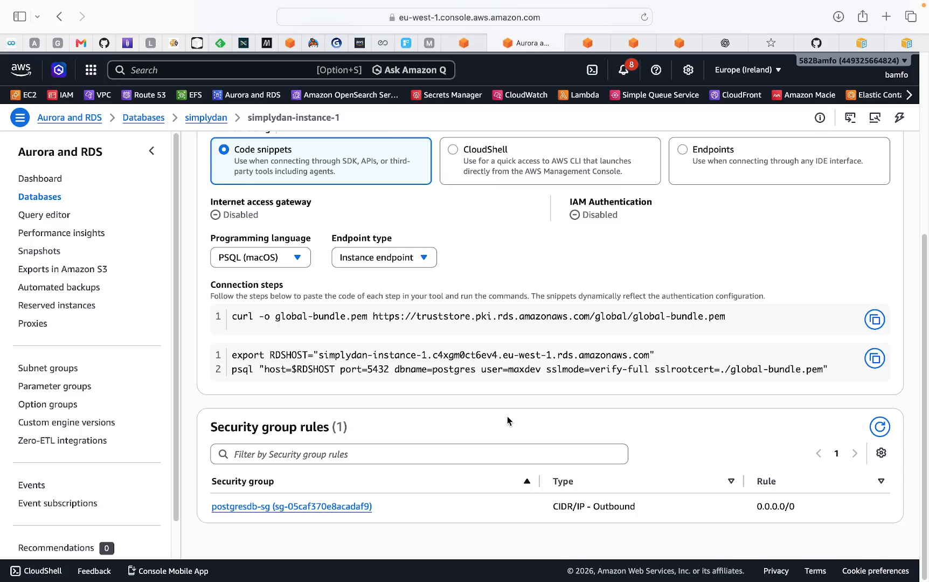
Step: Open the instance's postgresdb-sg security group link in a new tab and switch to it
{"action": "right_click", "coordinate": [272, 507]}
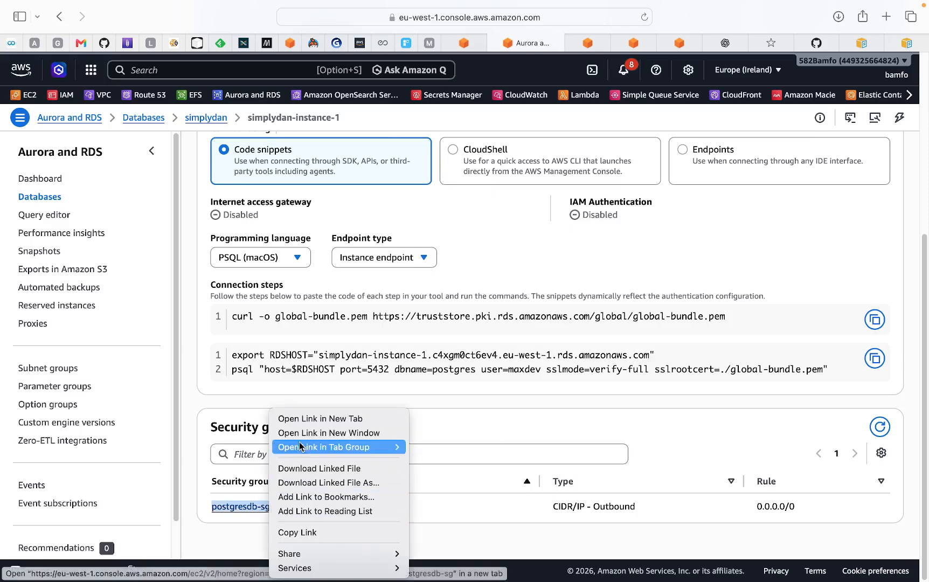
{"action": "left_click", "coordinate": [303, 418]}
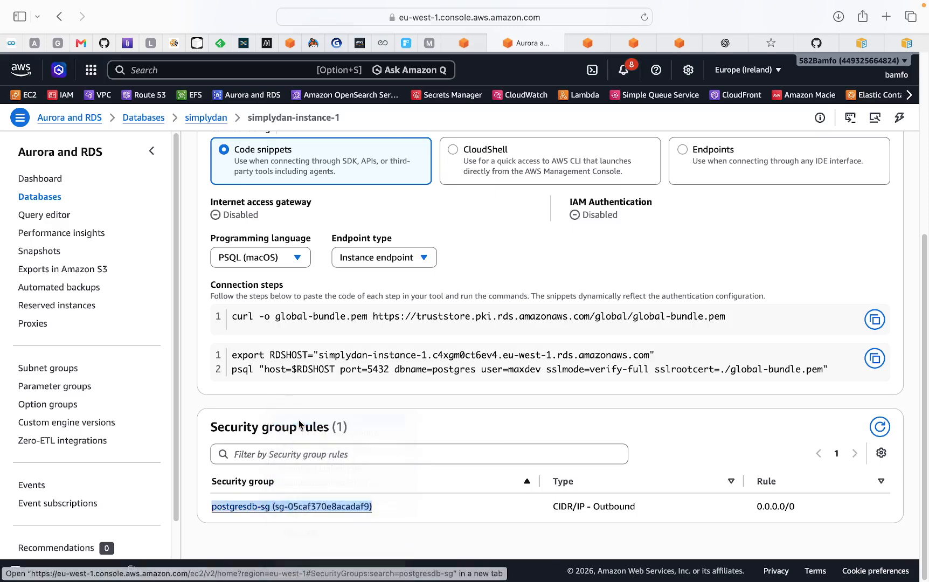
{"action": "left_click", "coordinate": [587, 44]}
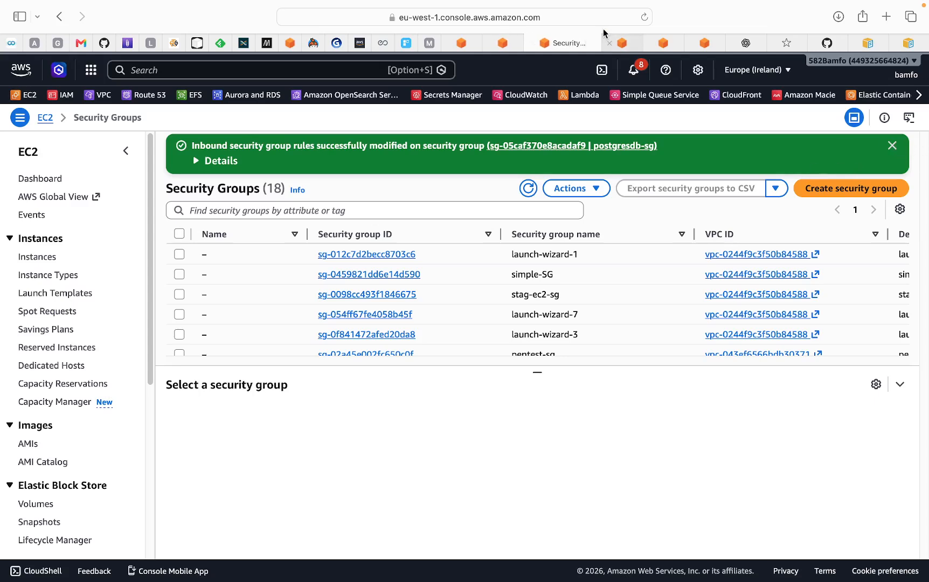
{"action": "left_click", "coordinate": [624, 43]}
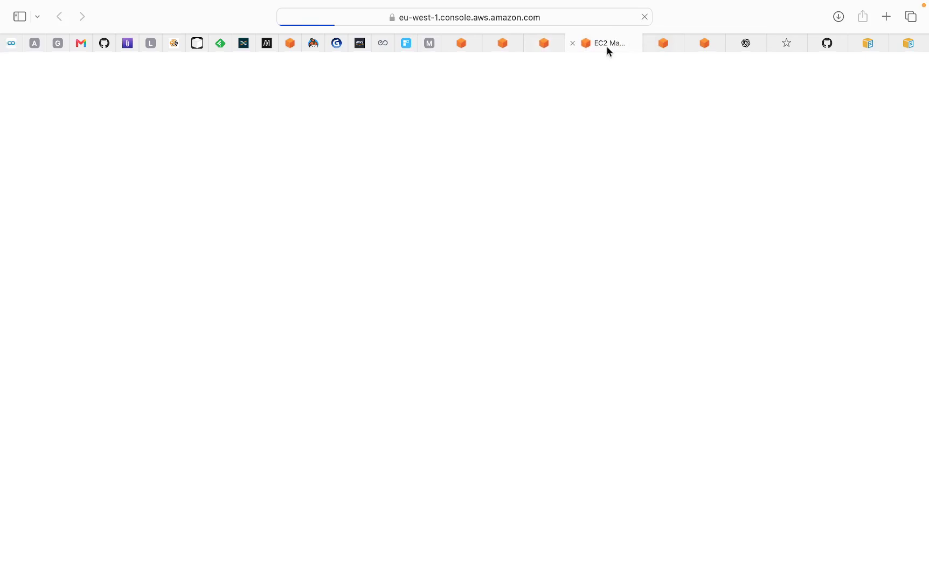
{"action": "left_click", "coordinate": [572, 44]}
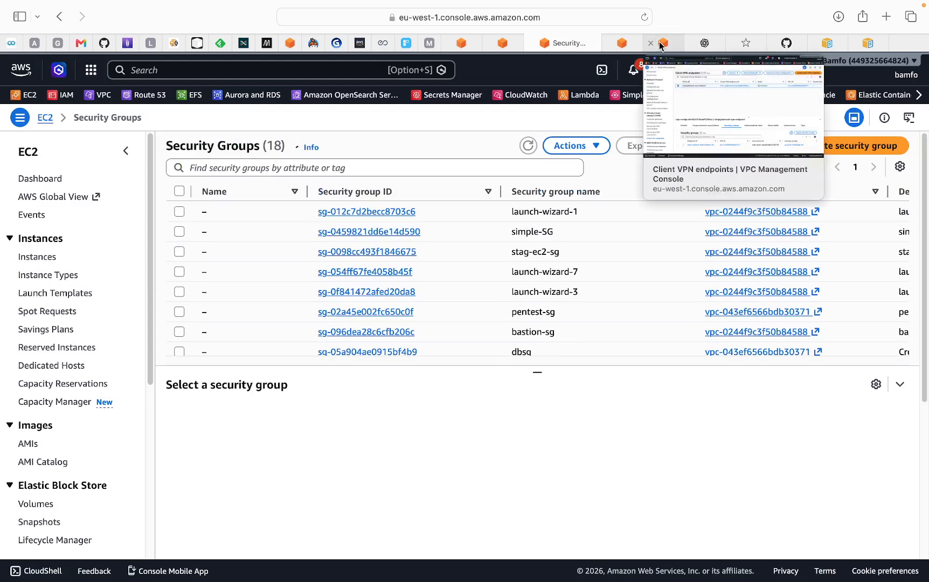
Step: Check the Client VPN endpoint's security group, then browse the security groups list for postgresdb-sg
{"action": "left_click", "coordinate": [661, 44]}
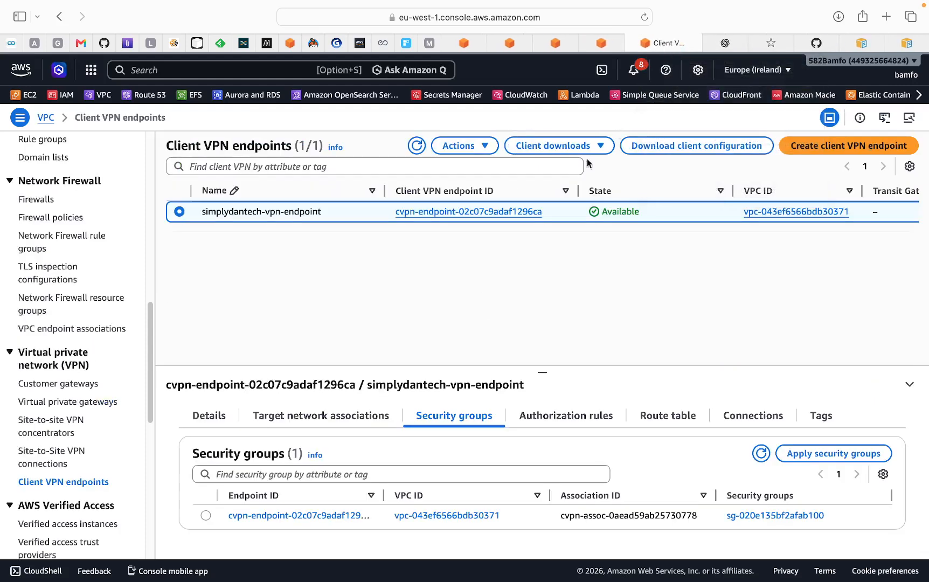
{"action": "left_click", "coordinate": [610, 42]}
{"action": "left_click", "coordinate": [557, 38]}
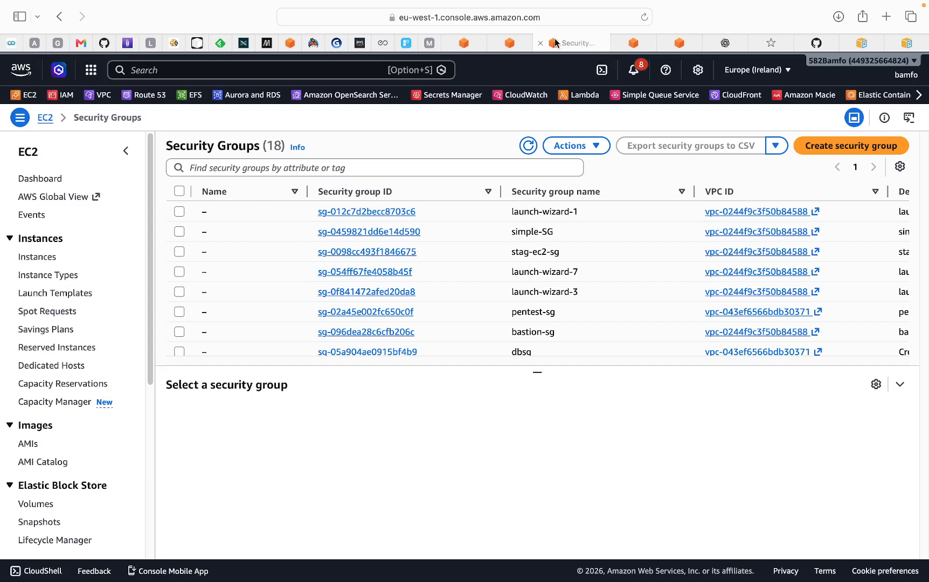
{"action": "scroll", "coordinate": [440, 249], "scroll_direction": "down", "scroll_amount": 10}
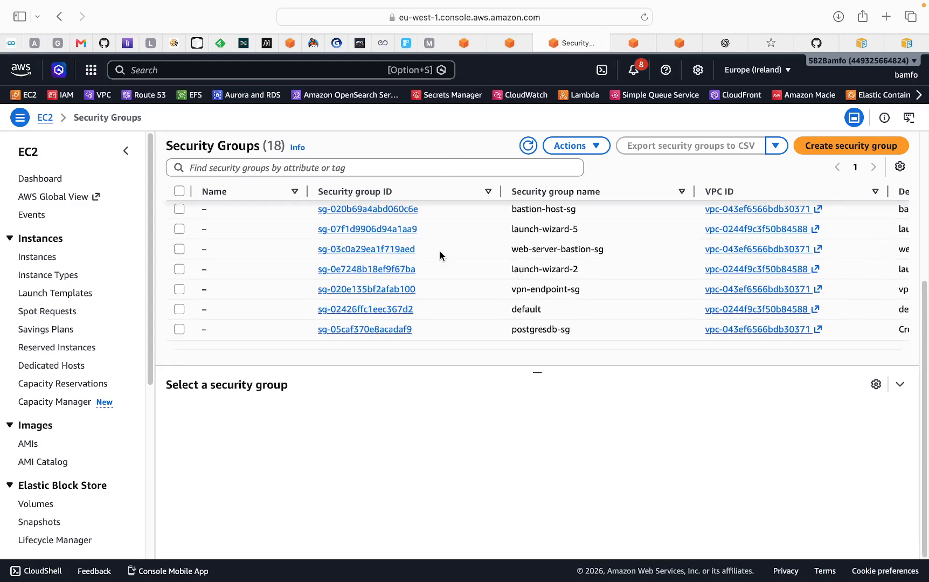
{"action": "scroll", "coordinate": [440, 251], "scroll_direction": "up", "scroll_amount": 2}
{"action": "scroll", "coordinate": [443, 252], "scroll_direction": "up", "scroll_amount": 2}
{"action": "scroll", "coordinate": [470, 256], "scroll_direction": "down", "scroll_amount": 5}
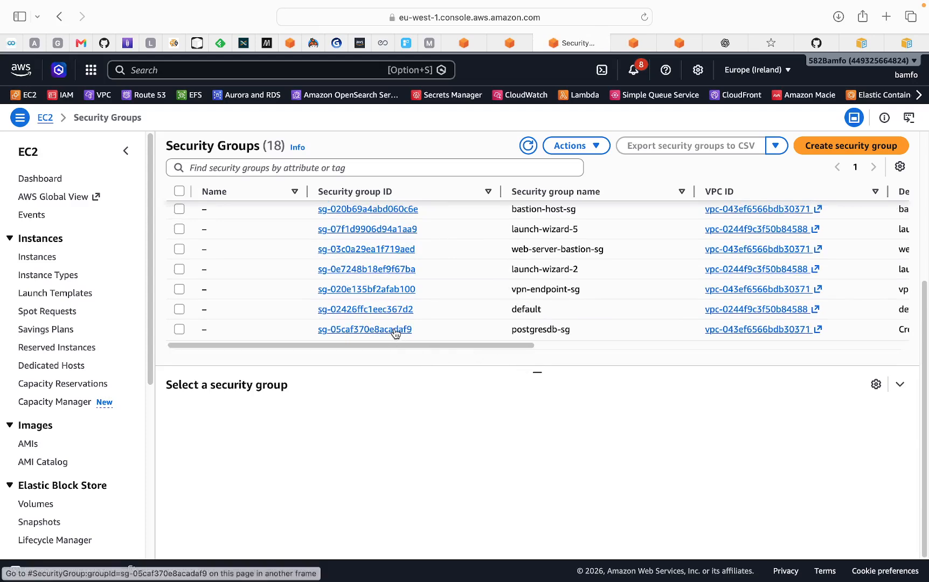
Step: Open postgresdb-sg's inbound rules and select the Client VPN endpoint's security group ID sg-020e135bf2afab100
{"action": "left_click", "coordinate": [395, 330]}
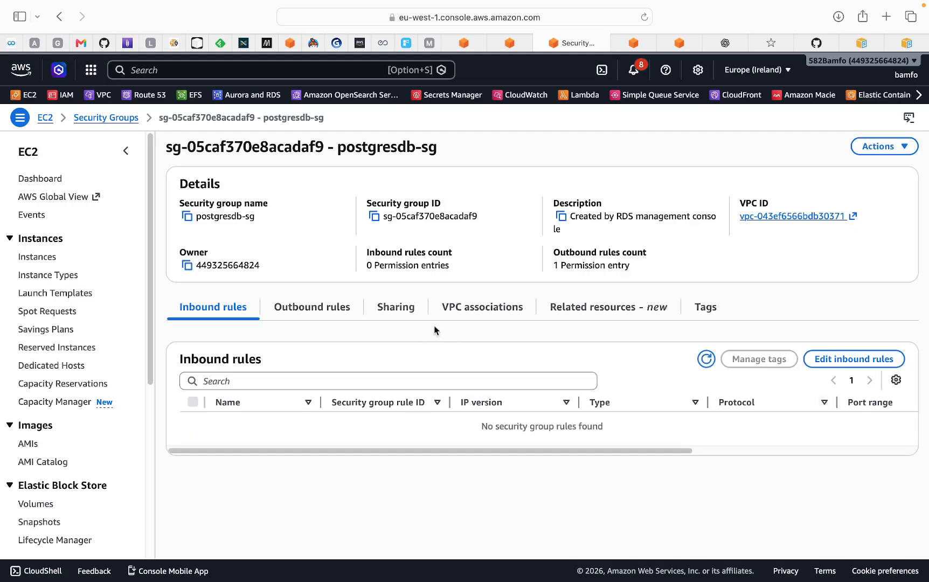
{"action": "left_click_drag", "start_coordinate": [423, 453], "coordinate": [331, 452]}
{"action": "left_click", "coordinate": [643, 46]}
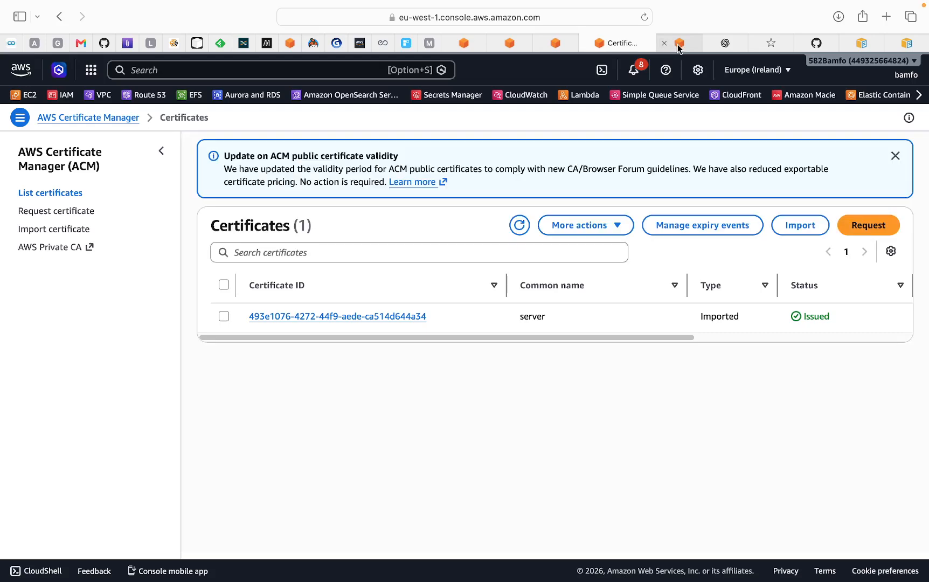
{"action": "left_click", "coordinate": [678, 45]}
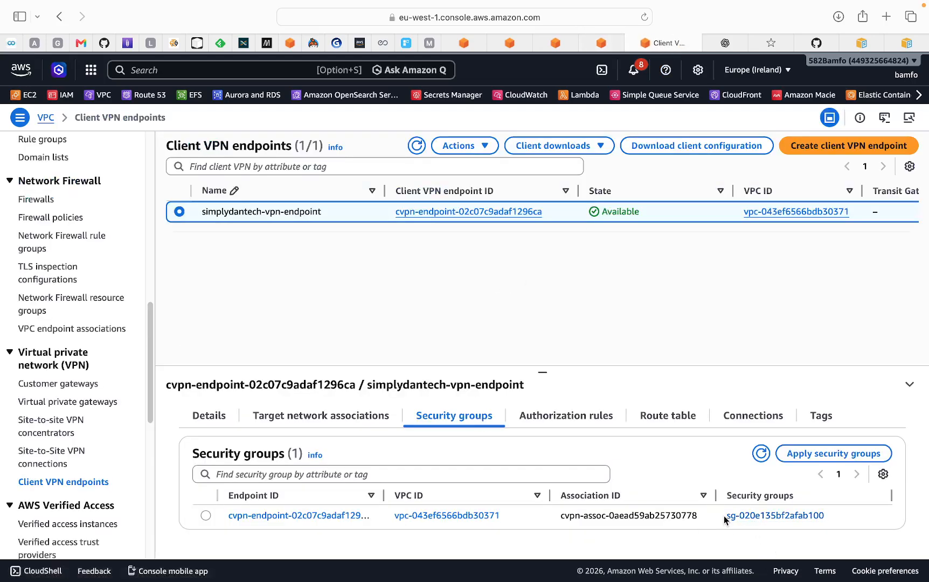
{"action": "left_click_drag", "start_coordinate": [725, 516], "coordinate": [826, 516]}
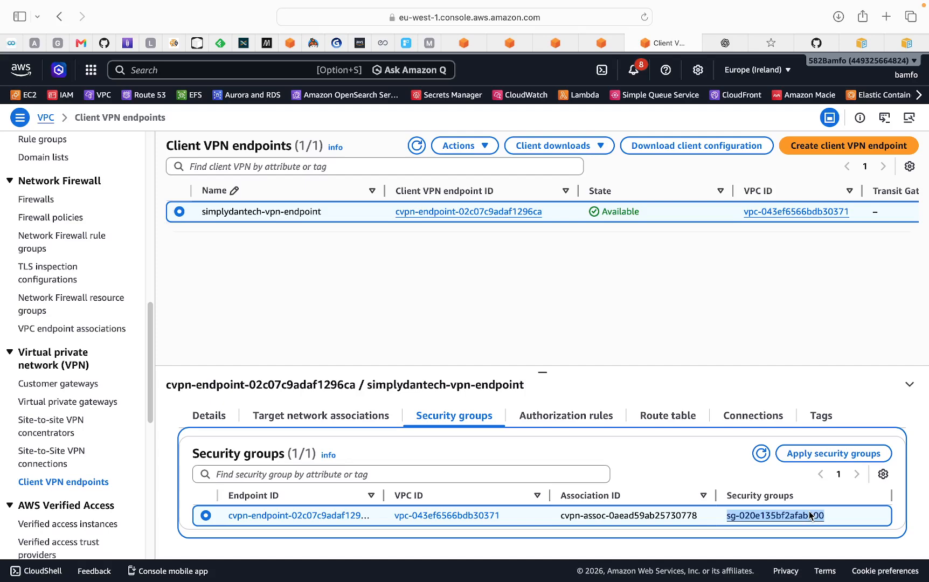
{"action": "left_click", "coordinate": [565, 49]}
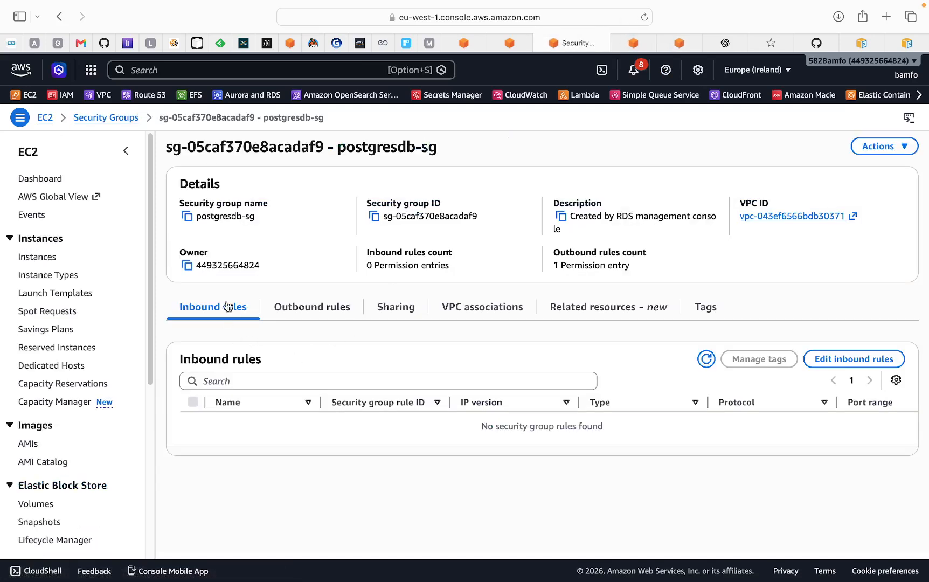
Step: Edit postgresdb-sg's inbound rules, add a new rule and set its type to All TCP
{"action": "left_click", "coordinate": [851, 360]}
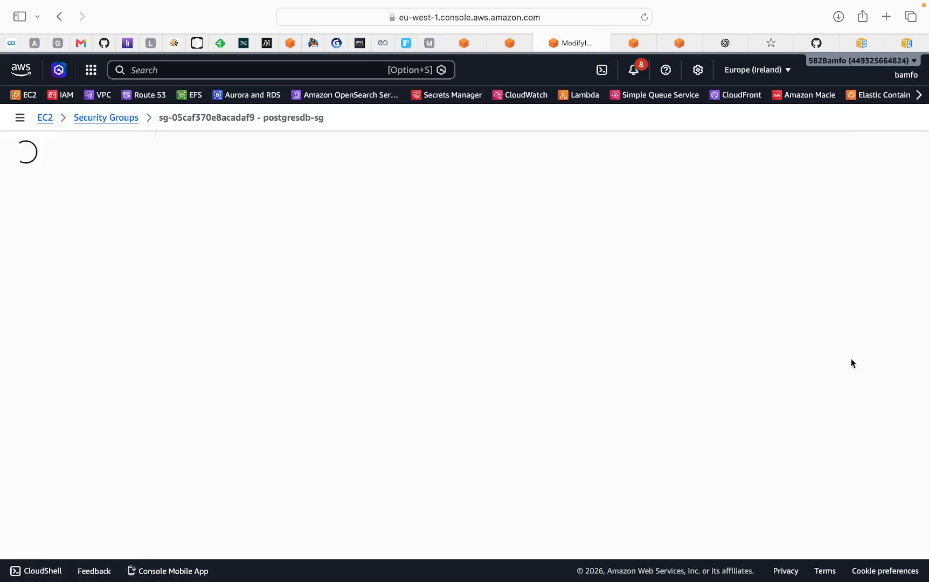
{"action": "left_click", "coordinate": [49, 259]}
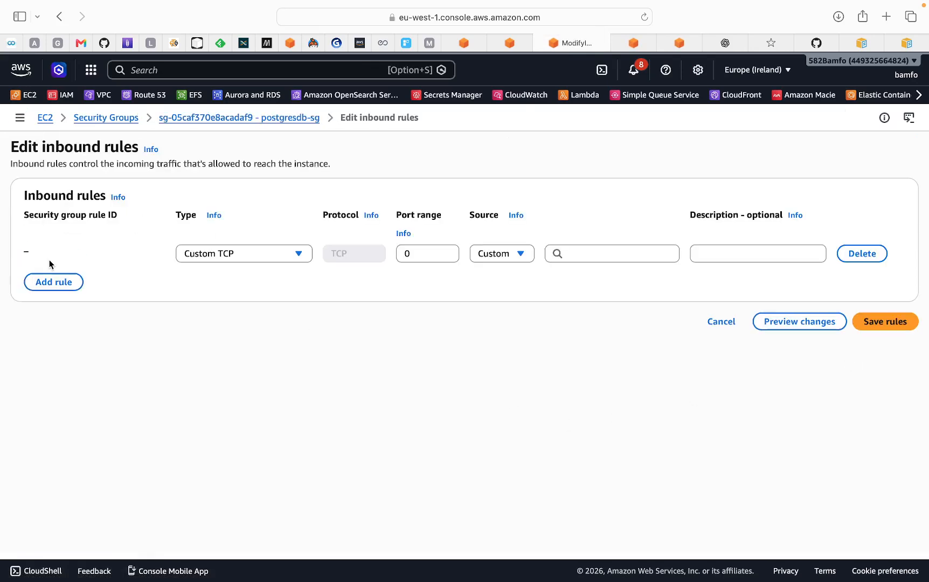
{"action": "left_click", "coordinate": [296, 259]}
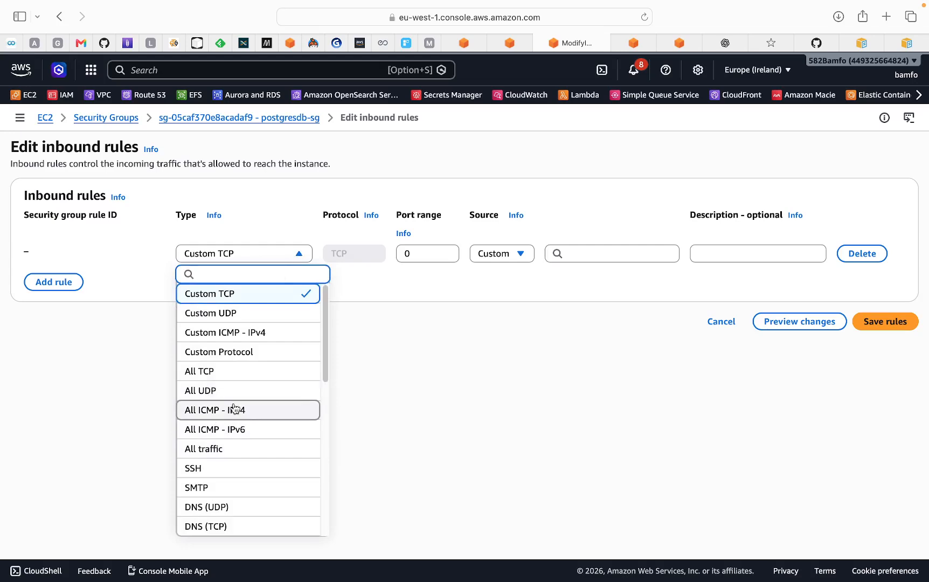
{"action": "left_click", "coordinate": [234, 376]}
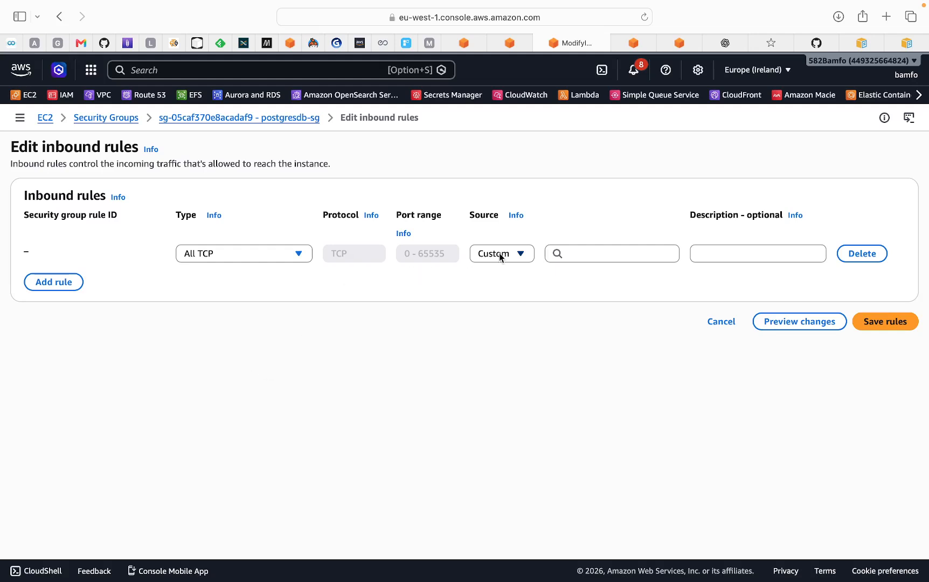
Step: Set the new rule's source to the vpn-endpoint-sg security group, save the inbound rules and check the rule's source
{"action": "left_click", "coordinate": [519, 256]}
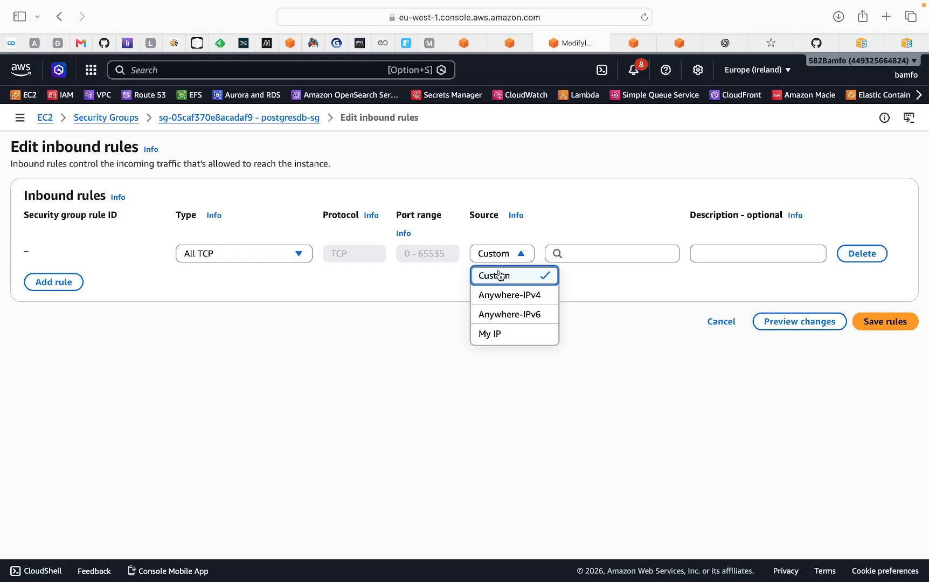
{"action": "left_click", "coordinate": [584, 258]}
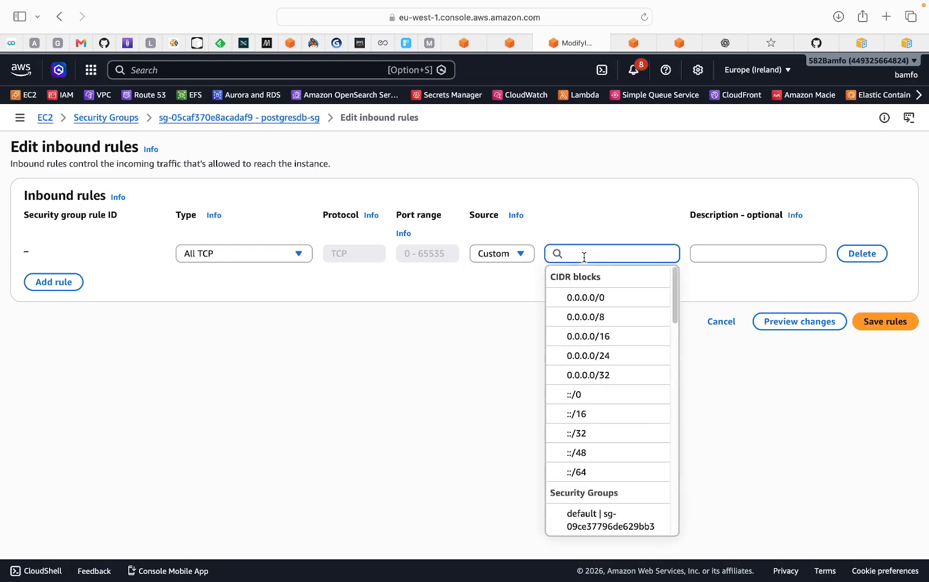
{"action": "scroll", "coordinate": [614, 466], "scroll_direction": "down", "scroll_amount": 3}
{"action": "scroll", "coordinate": [617, 465], "scroll_direction": "down", "scroll_amount": 10}
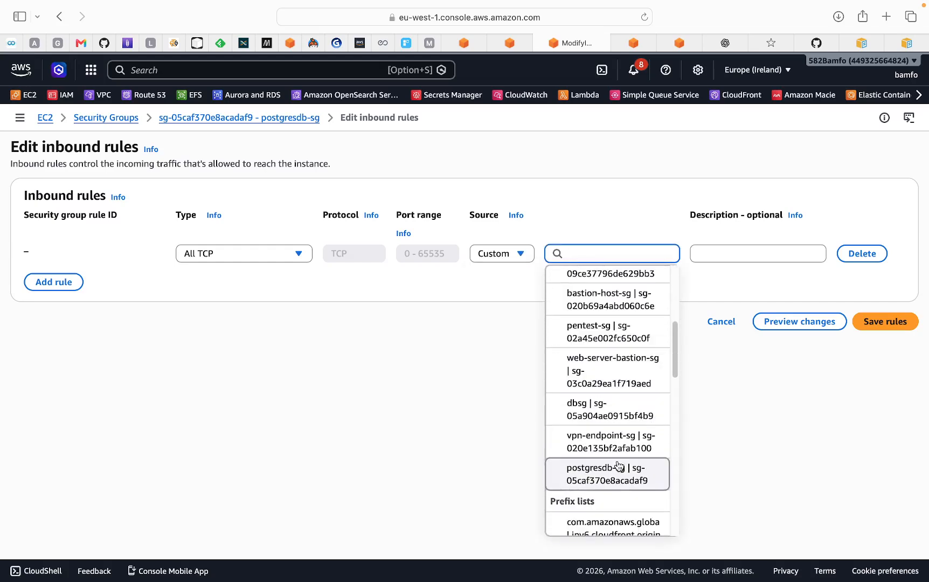
{"action": "scroll", "coordinate": [619, 470], "scroll_direction": "down", "scroll_amount": 8}
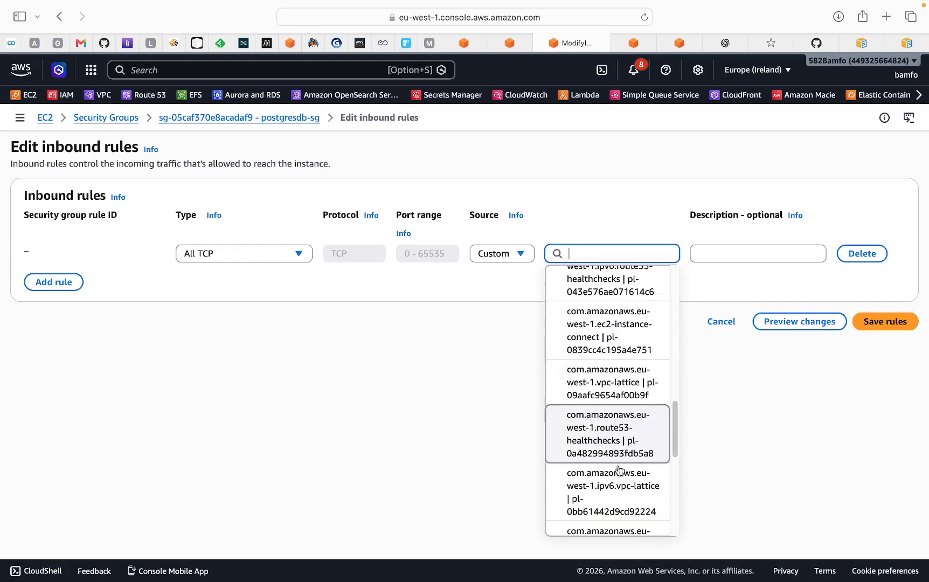
{"action": "scroll", "coordinate": [619, 471], "scroll_direction": "down", "scroll_amount": 5}
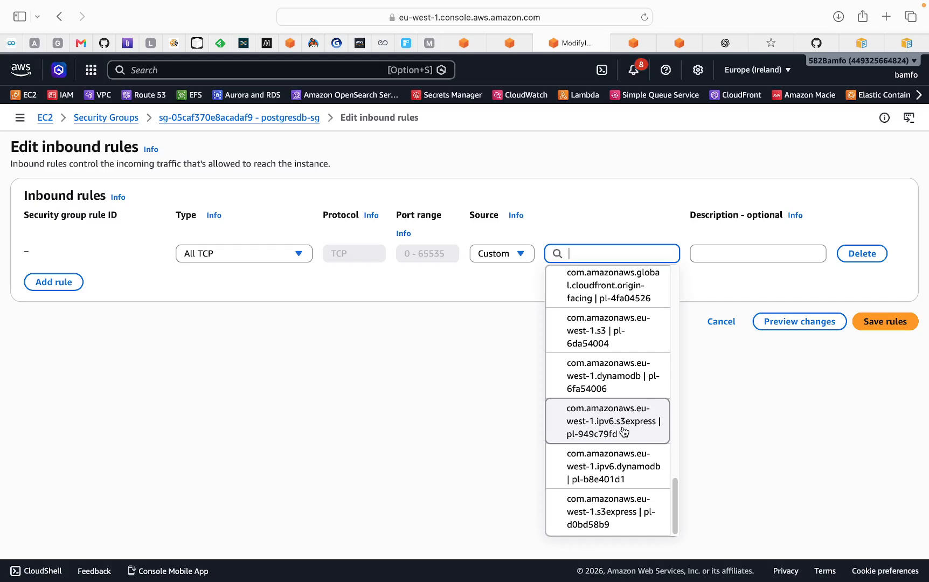
{"action": "scroll", "coordinate": [623, 432], "scroll_direction": "up", "scroll_amount": 5}
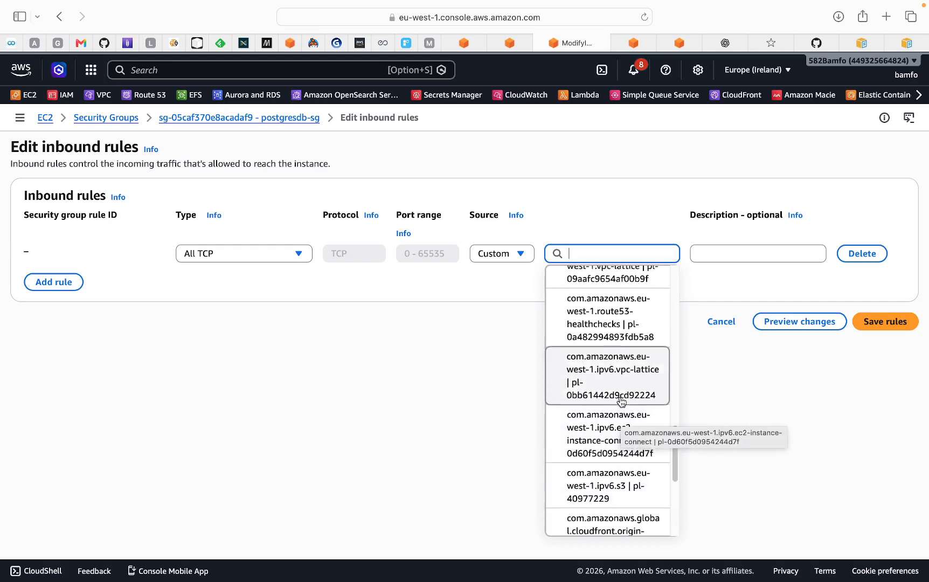
{"action": "scroll", "coordinate": [621, 401], "scroll_direction": "up", "scroll_amount": 6}
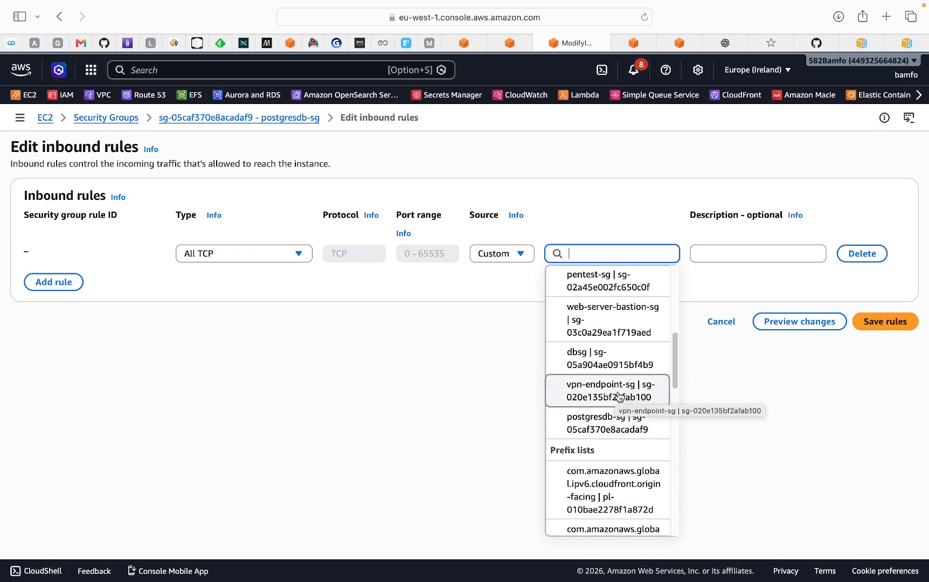
{"action": "left_click", "coordinate": [659, 389]}
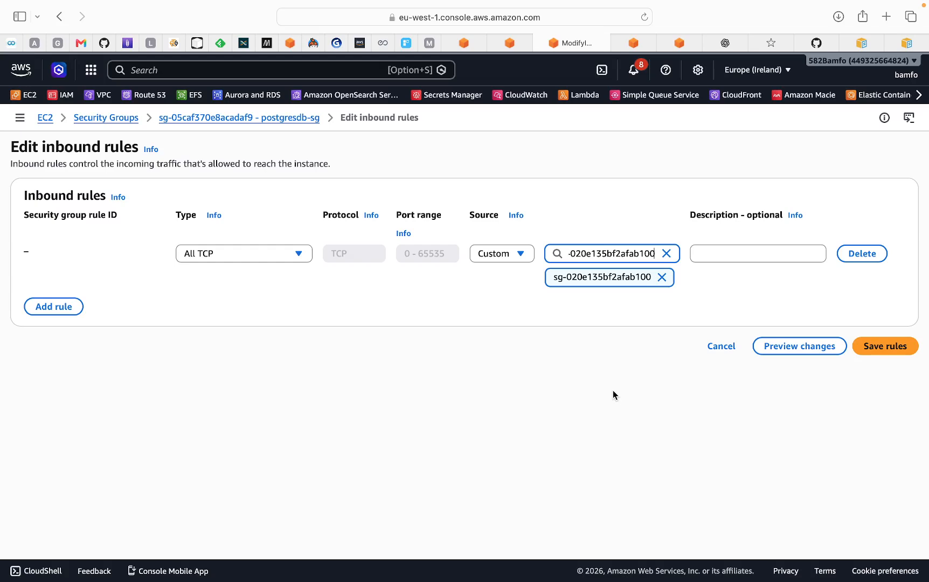
{"action": "left_click", "coordinate": [885, 350]}
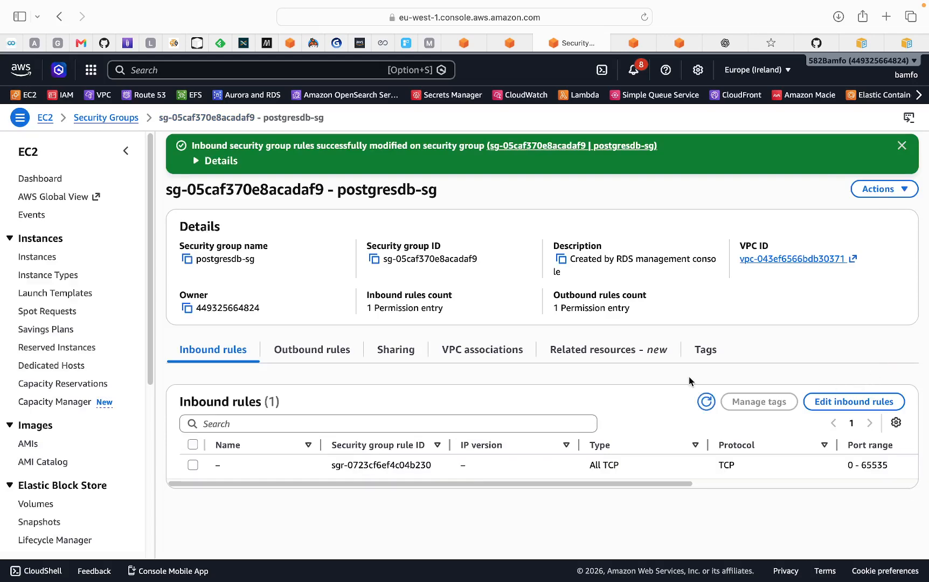
{"action": "left_click_drag", "start_coordinate": [651, 486], "coordinate": [719, 499]}
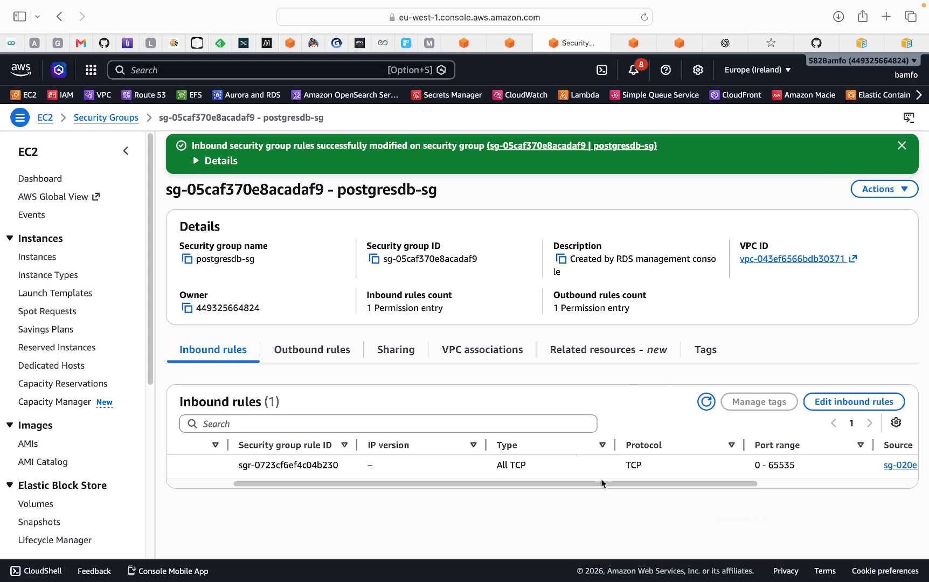
{"action": "left_click_drag", "start_coordinate": [693, 485], "coordinate": [728, 487]}
Step: Switch to DBeaver and dismiss the earlier connection error dialog
{"action": "mouse_move", "coordinate": [848, 580]}
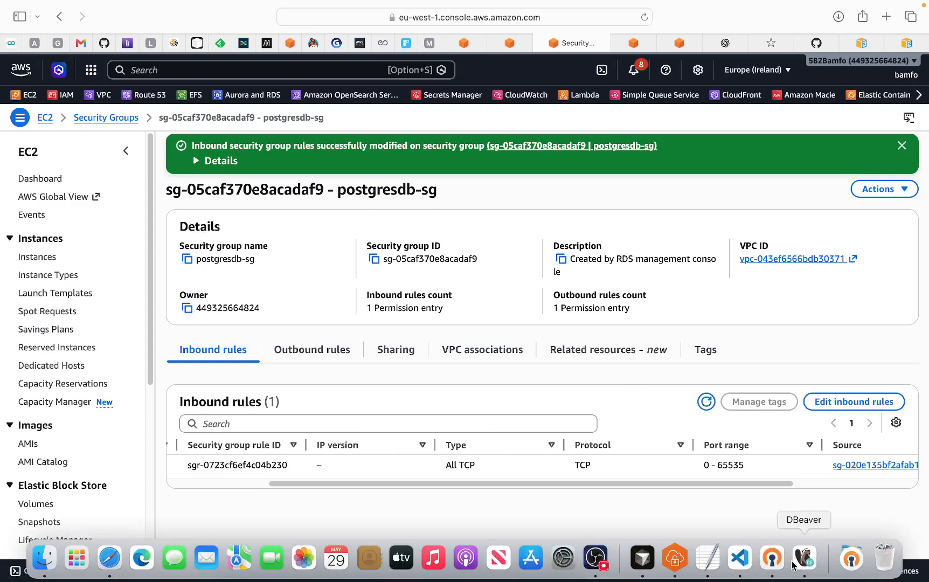
{"action": "left_click", "coordinate": [771, 558]}
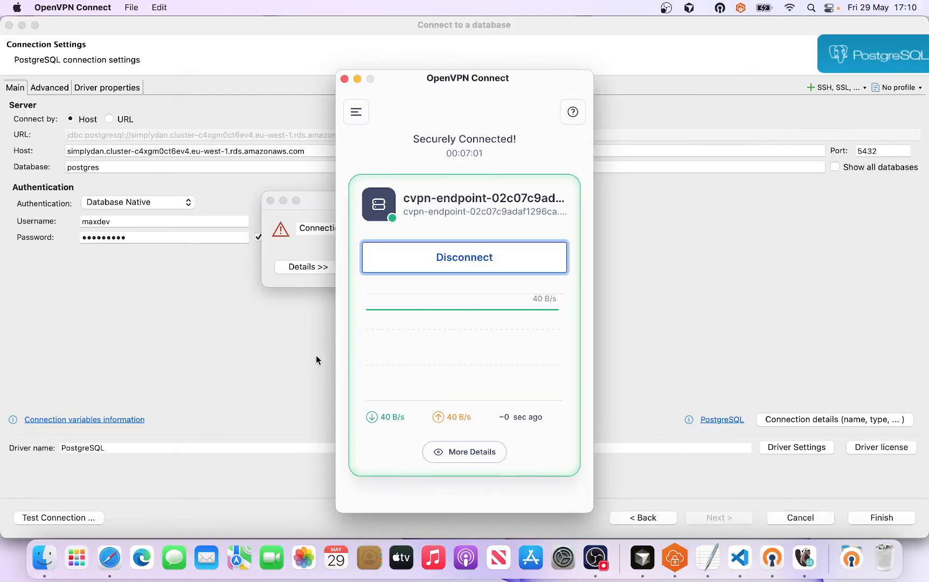
{"action": "left_click", "coordinate": [256, 350]}
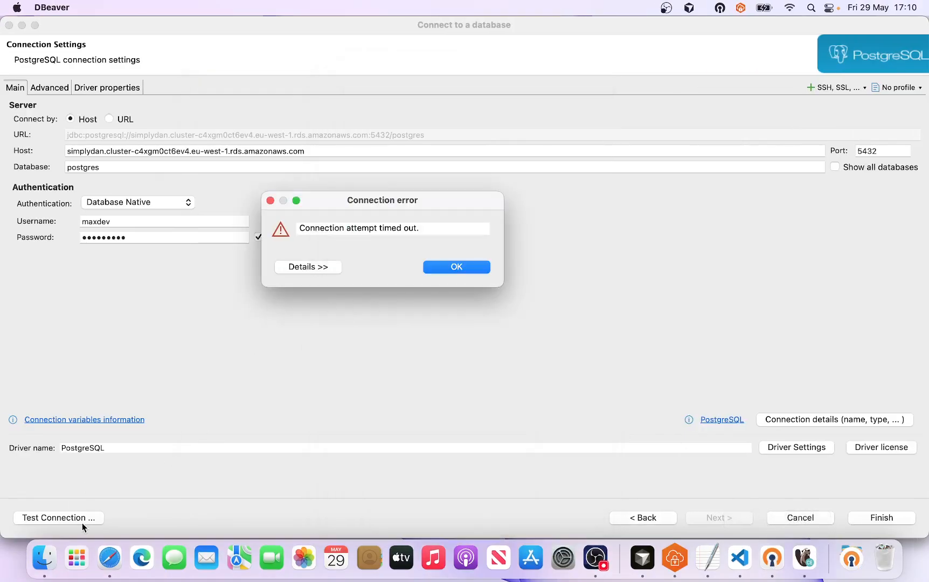
{"action": "left_click", "coordinate": [452, 270]}
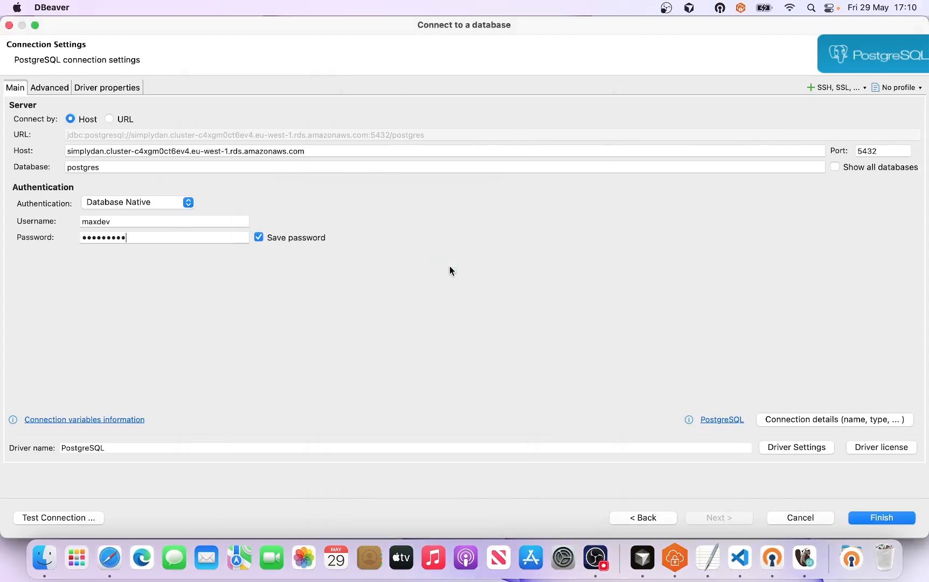
Step: Test the PostgreSQL connection again, acknowledge the result and finish creating the connection
{"action": "left_click", "coordinate": [75, 519]}
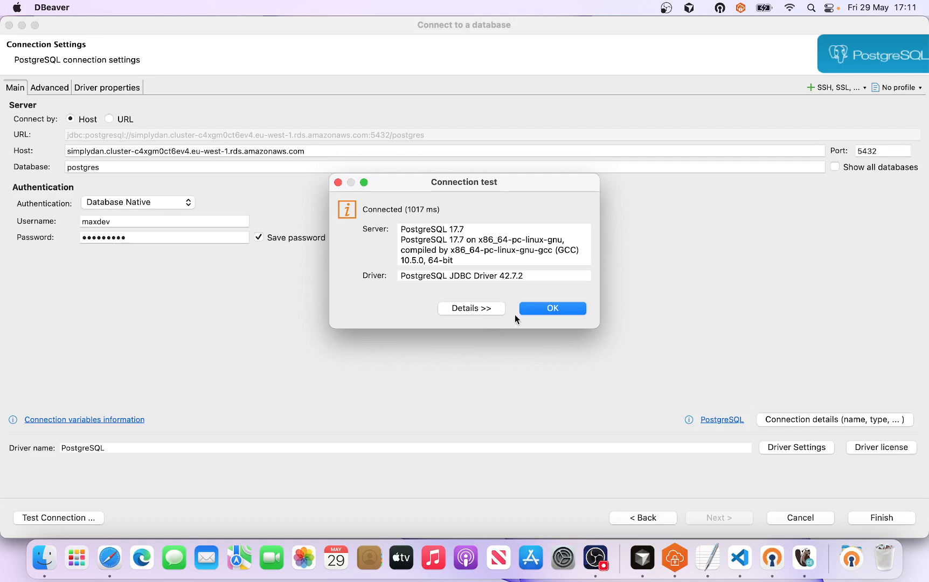
{"action": "left_click", "coordinate": [550, 311]}
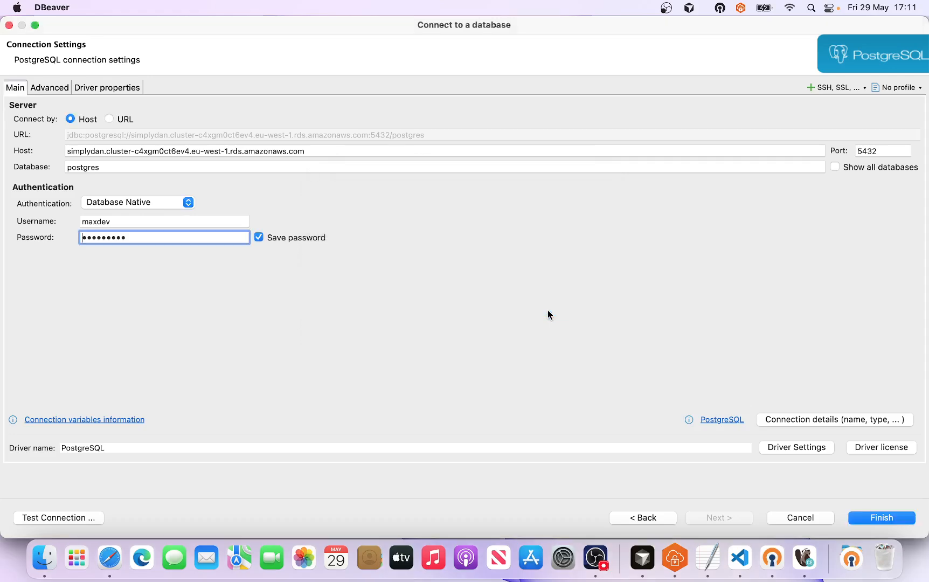
{"action": "left_click", "coordinate": [902, 519]}
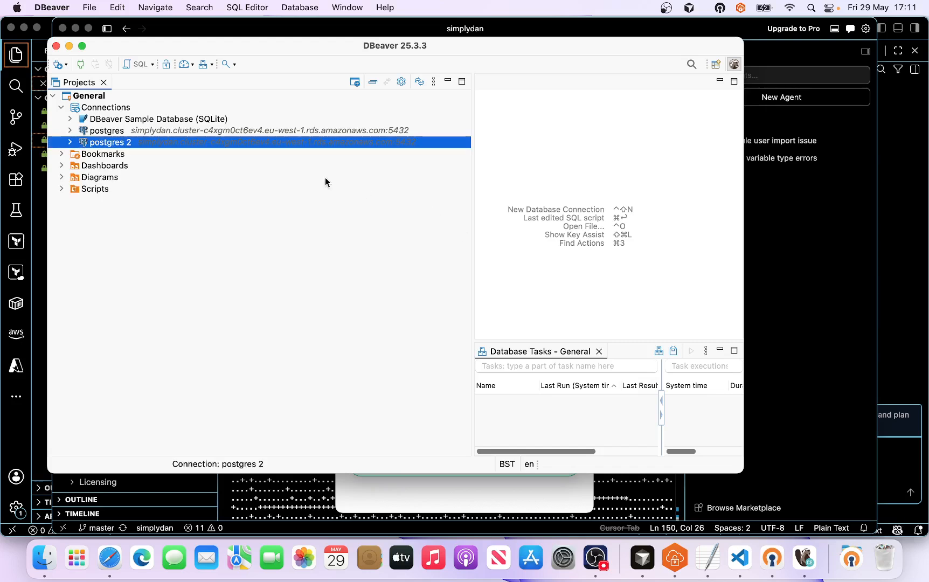
Step: Expand the postgres 2 connection's tree down to the public schema's Foreign Tables
{"action": "left_click", "coordinate": [69, 142]}
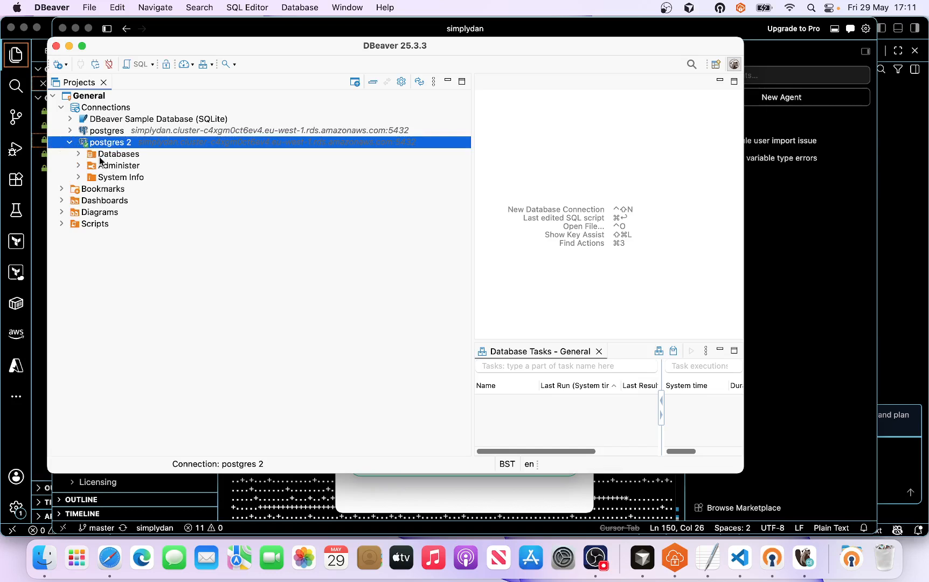
{"action": "left_click", "coordinate": [77, 154]}
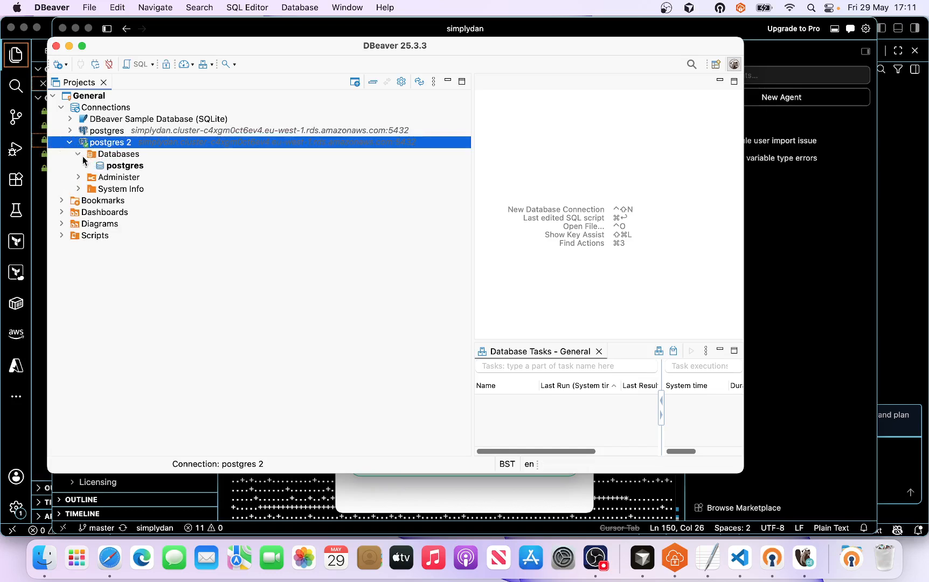
{"action": "left_click", "coordinate": [86, 165]}
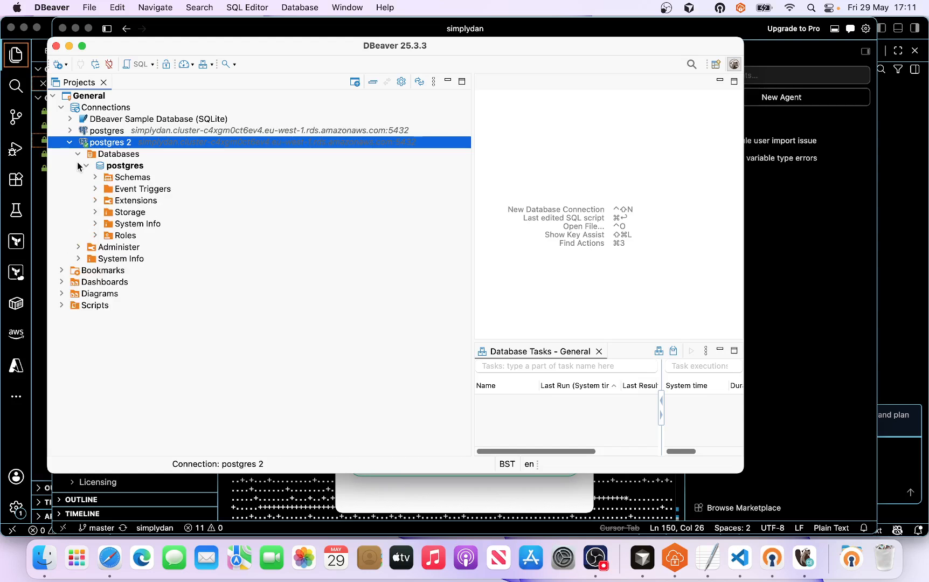
{"action": "left_click", "coordinate": [94, 178]}
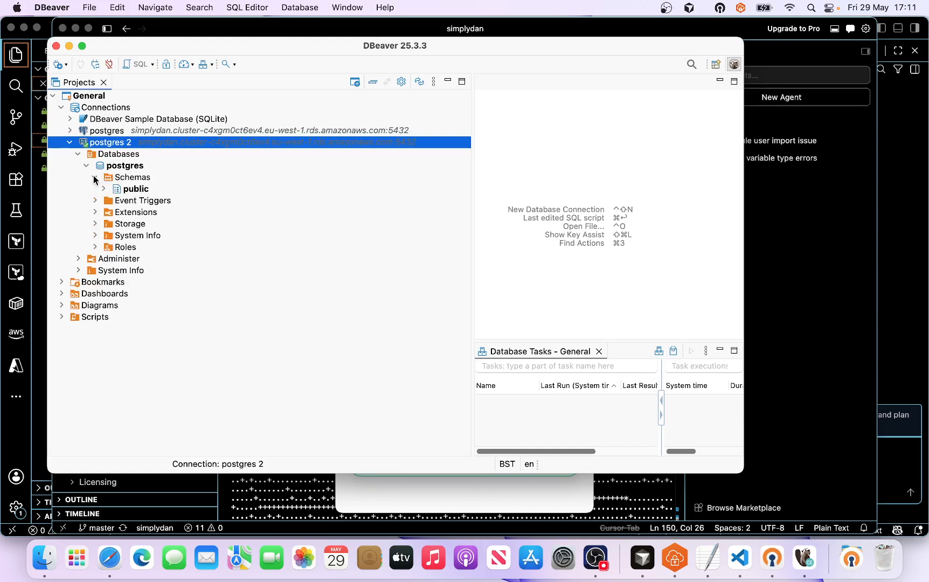
{"action": "left_click", "coordinate": [103, 189]}
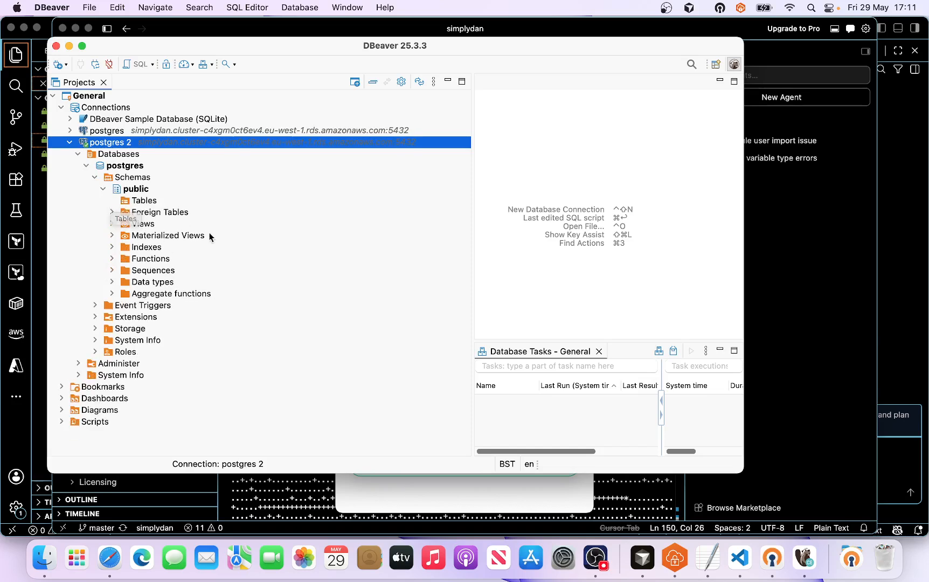
{"action": "left_click", "coordinate": [157, 214]}
{"action": "left_click", "coordinate": [112, 212]}
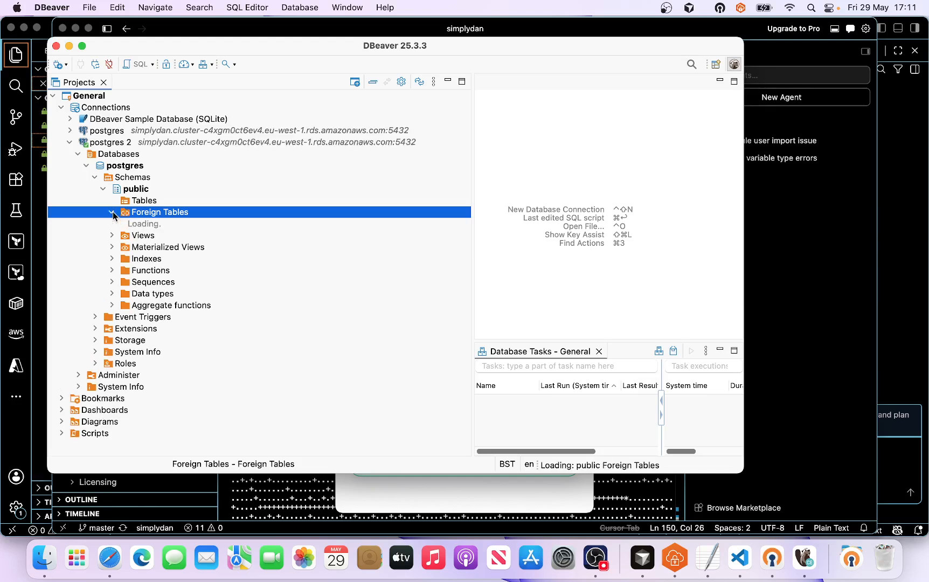